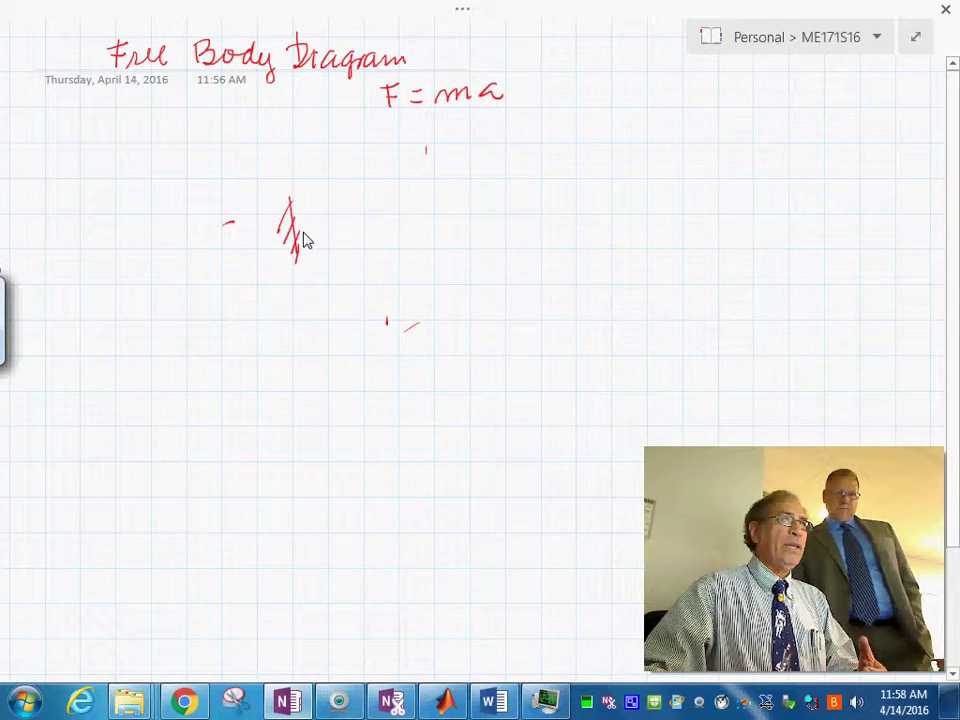
Sketch in red the spring coils beside the wall, the mass box, and connecting strokes
left_click_drag(332, 230, 362, 233)
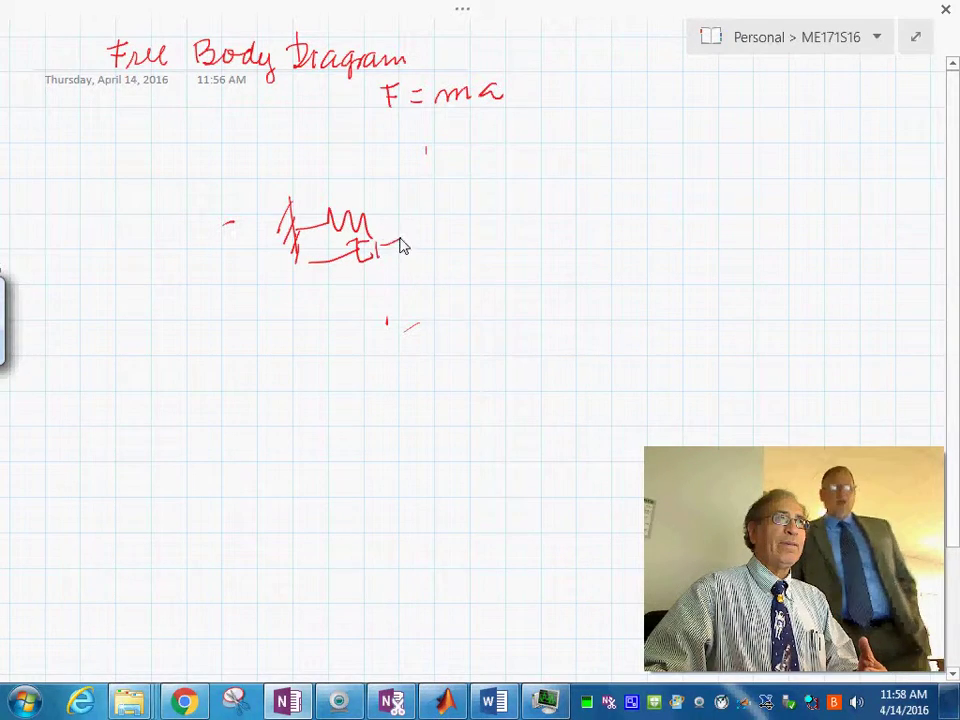
left_click_drag(403, 246, 410, 258)
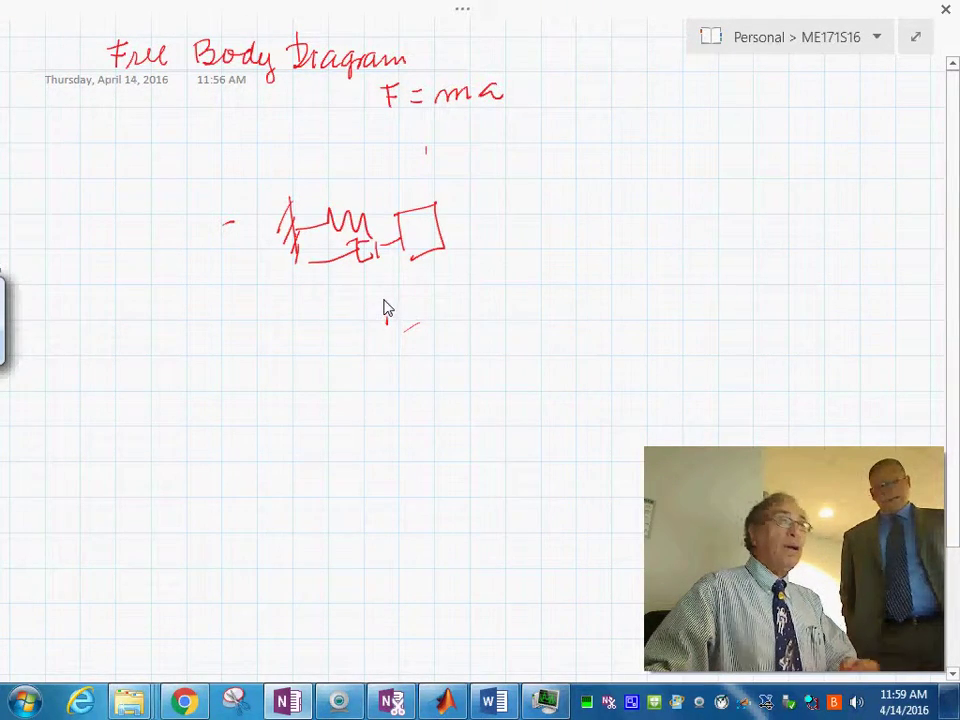
left_click_drag(386, 318, 386, 325)
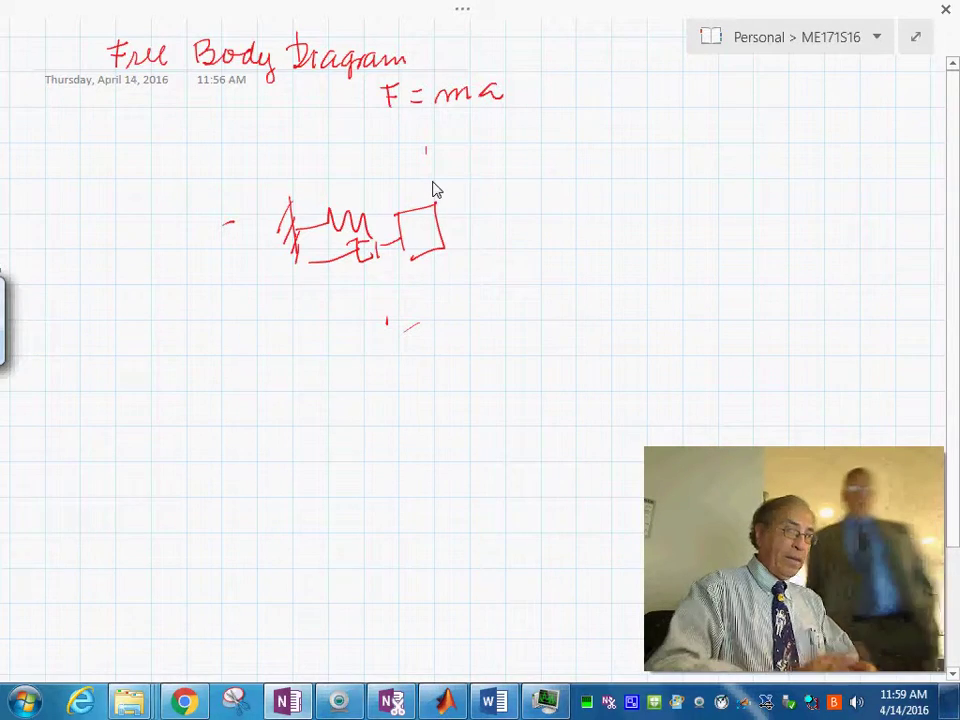
left_click_drag(444, 212, 444, 224)
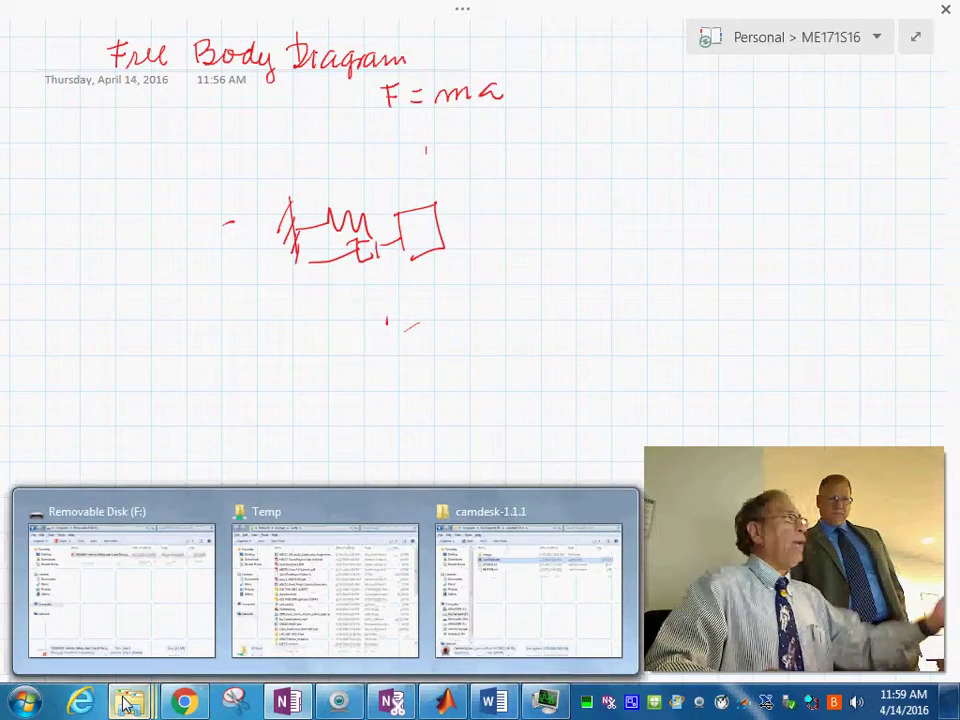
mouse_move(129, 702)
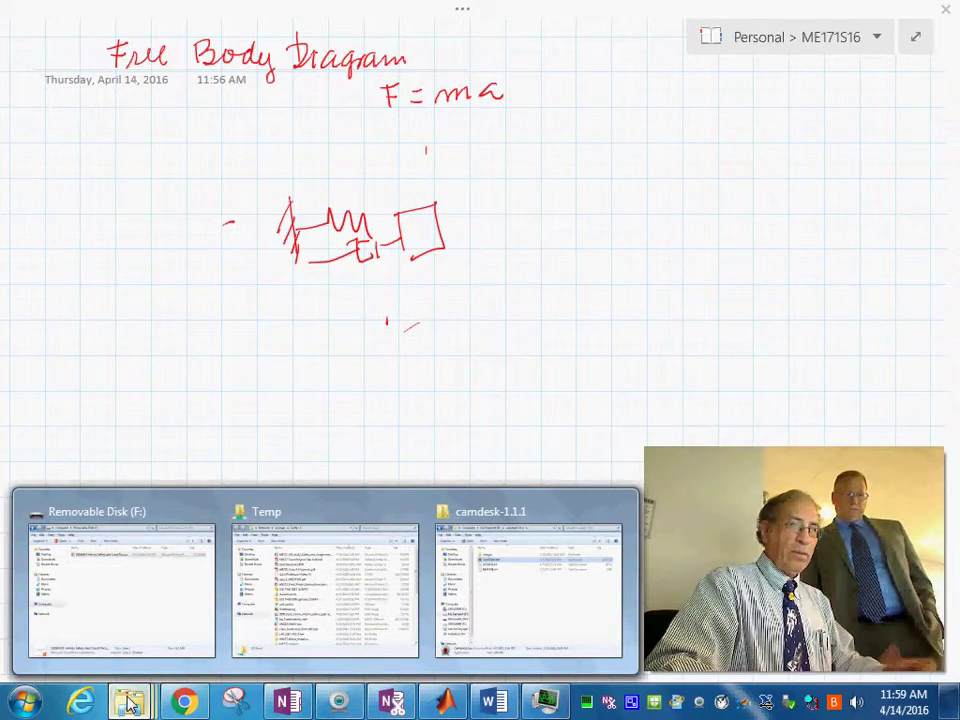
Open the crash reconstruction .pptx from the Removable Disk (F:) folder
left_click(120, 590)
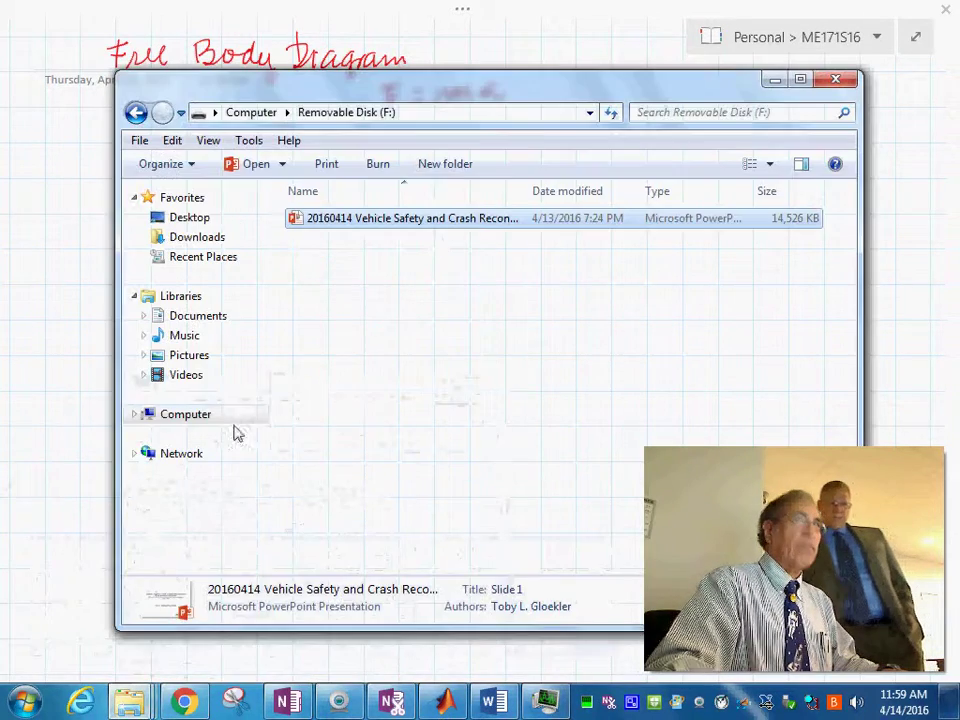
left_click(393, 220)
double_click(370, 218)
key("Escape")
left_click(316, 224)
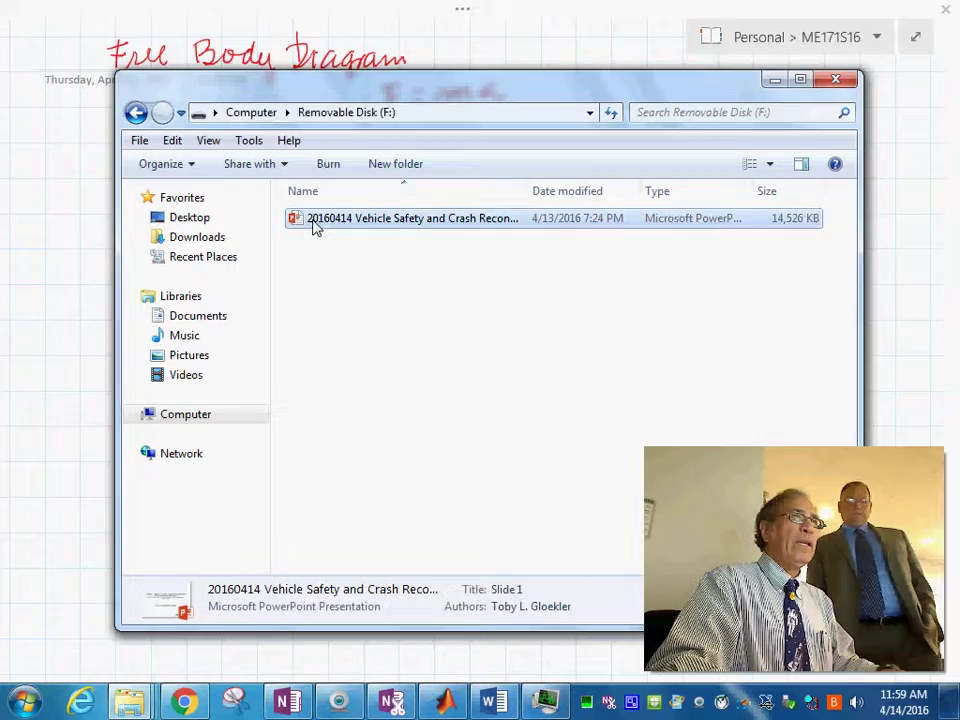
double_click(316, 228)
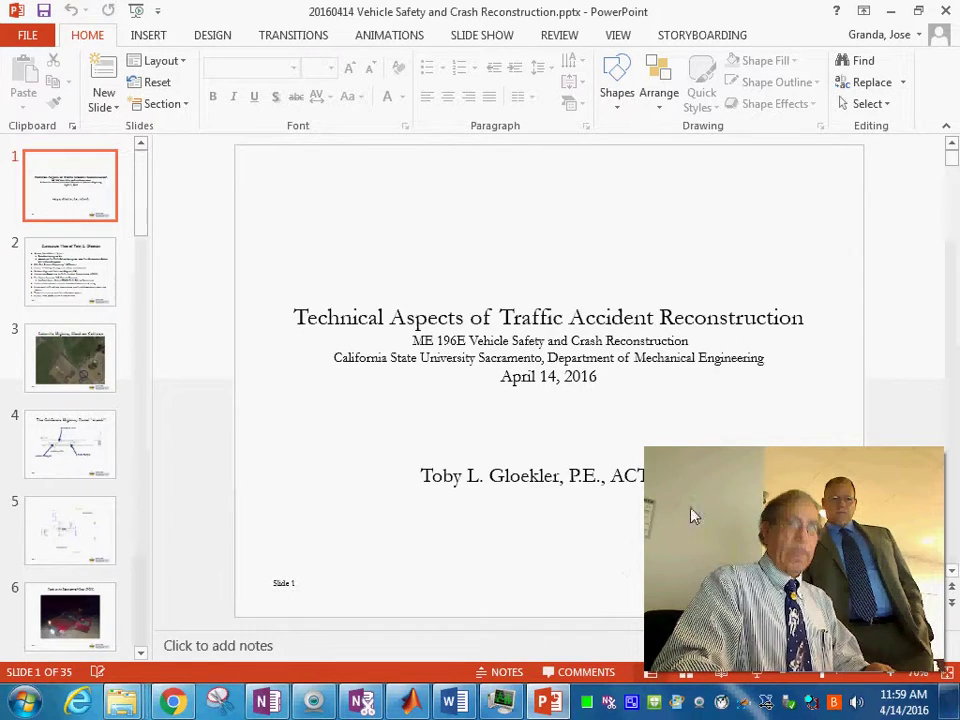
Open context menus on the 'Technical Aspects of Traffic Accident Reconstruction' title slide
right_click(750, 485)
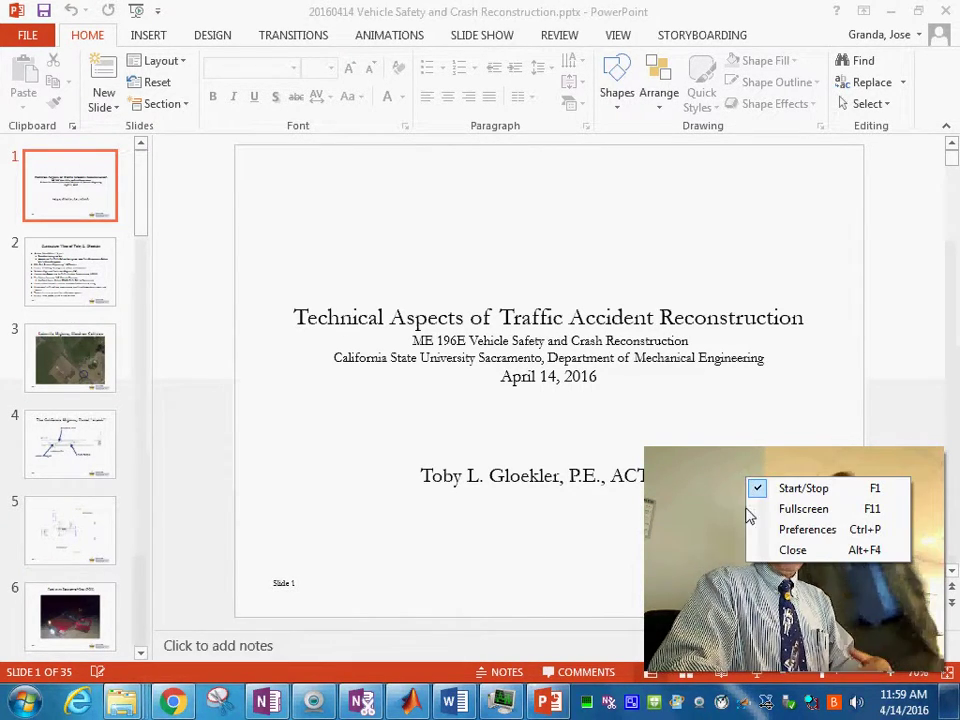
left_click(794, 551)
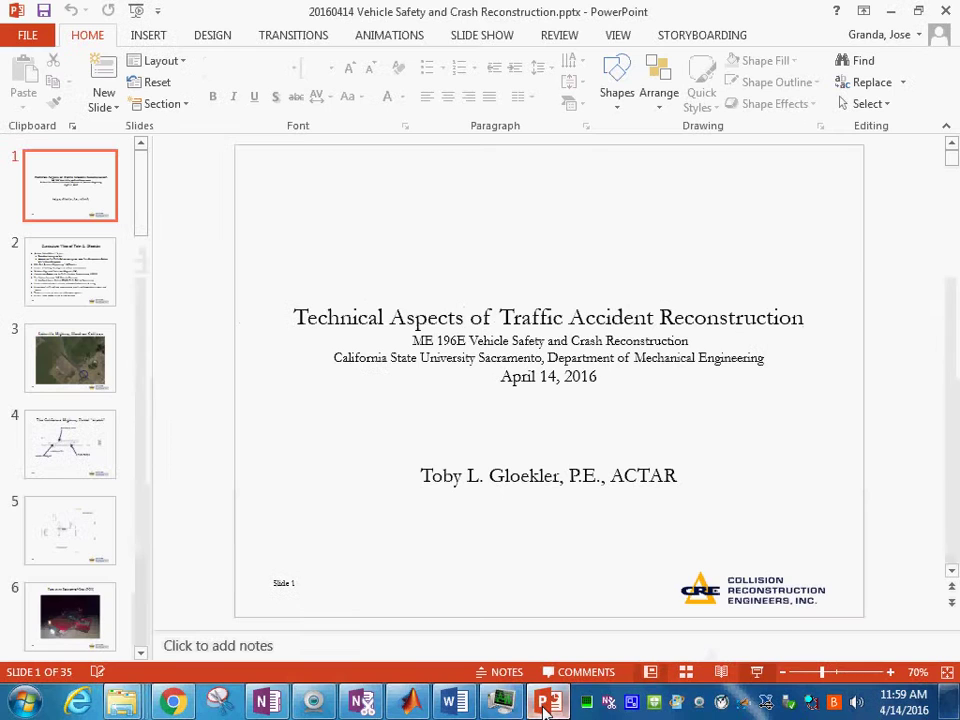
right_click(634, 708)
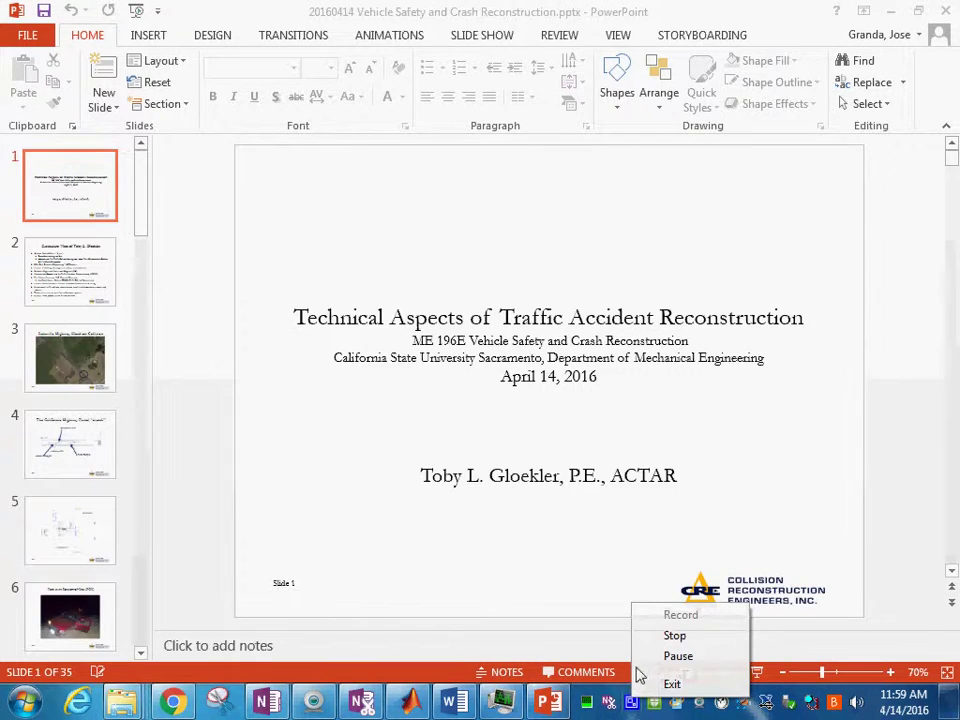